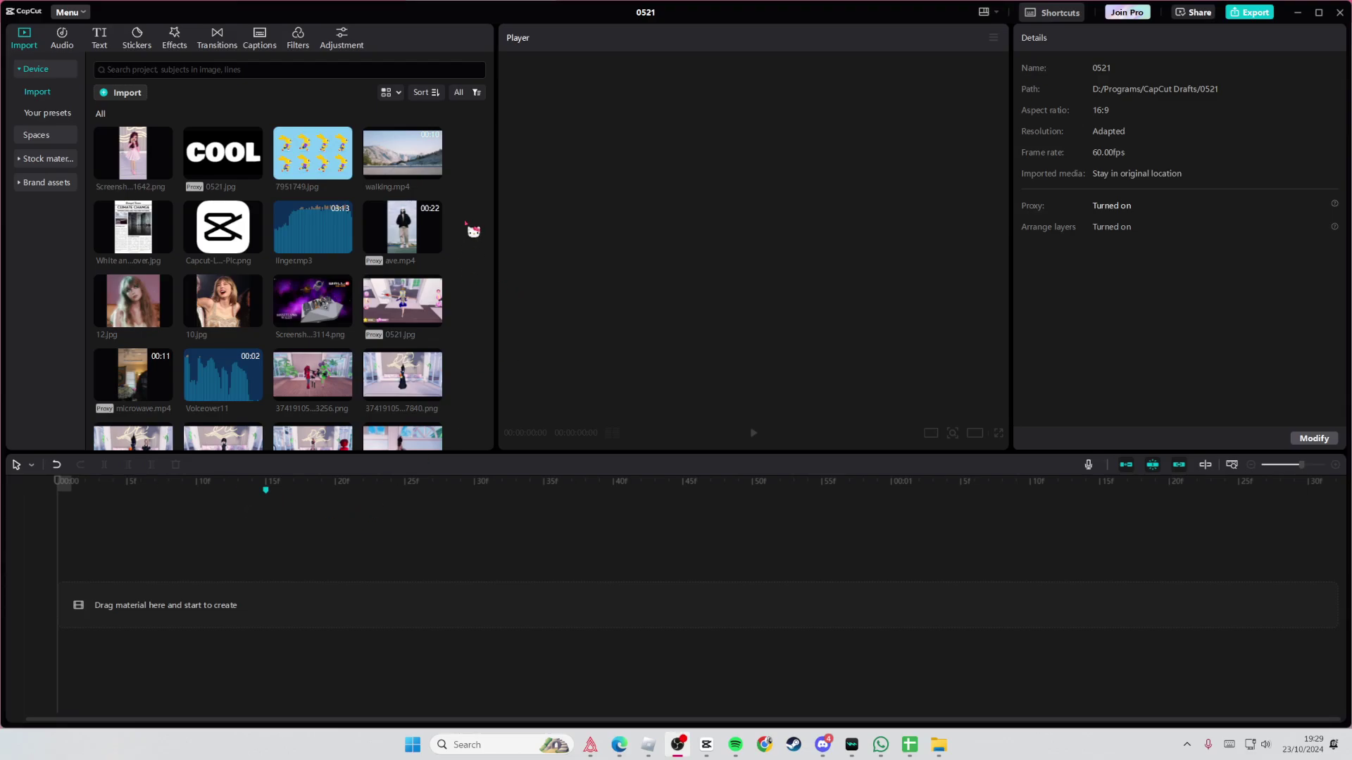
scroll(428, 406, "down", 1)
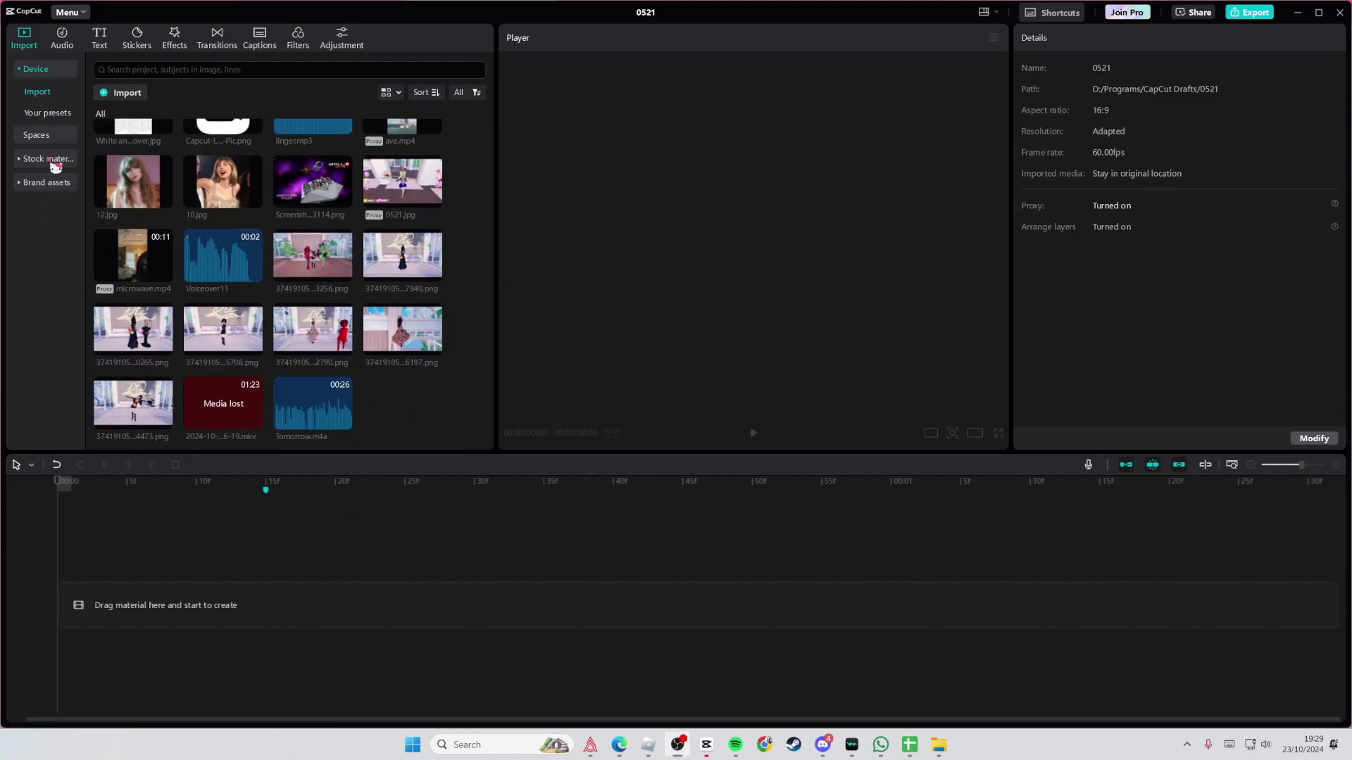
Step: Add the sunset bikers clip from Stock materials > Life to the timeline and scale it to 112%
left_click(47, 159)
left_click(31, 308)
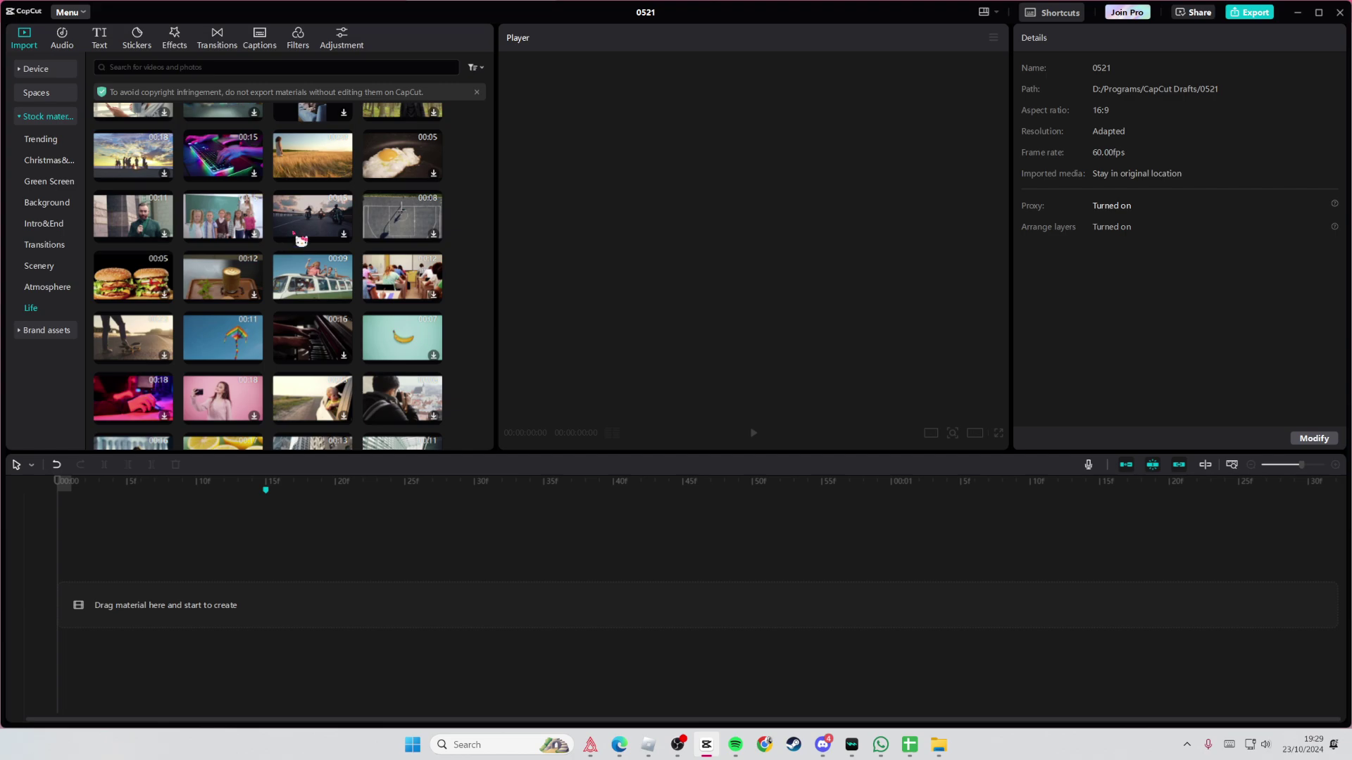
left_click_drag(311, 216, 169, 528)
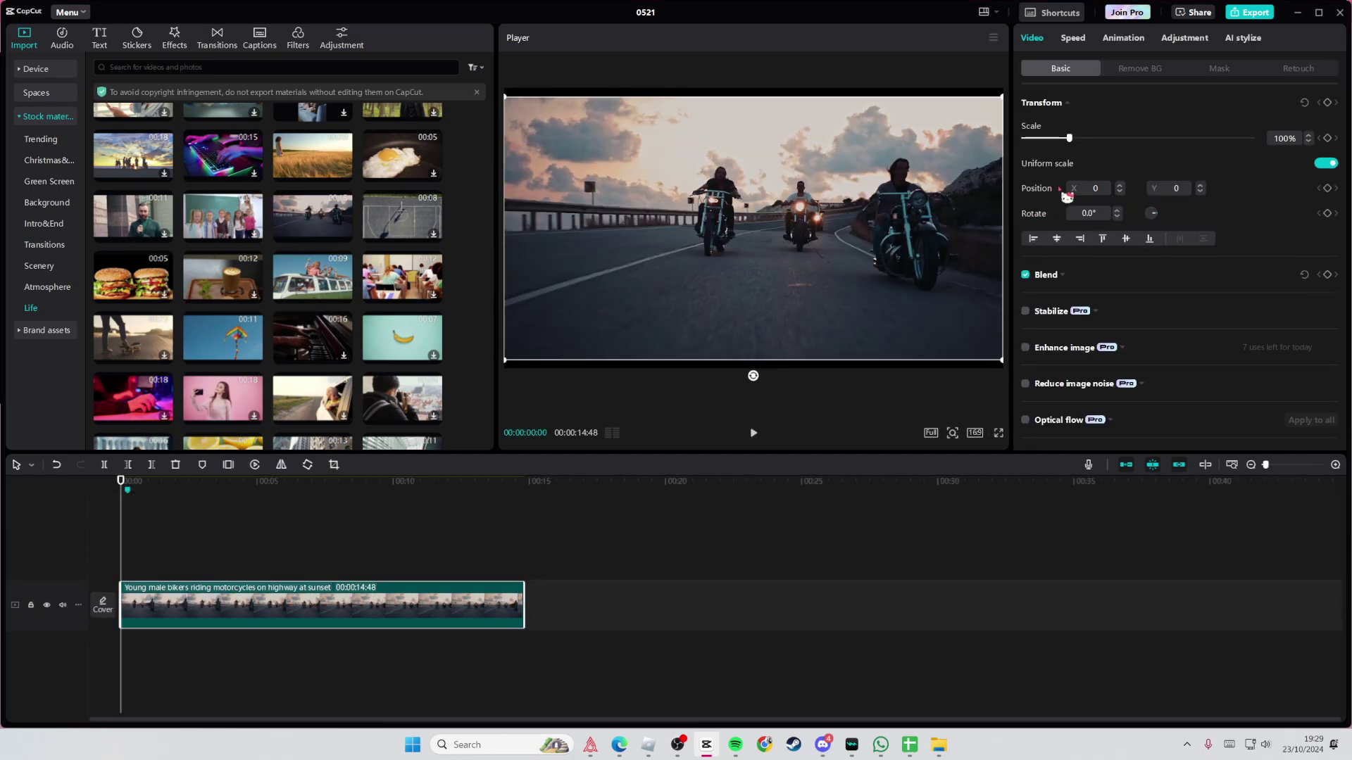
left_click_drag(1069, 138, 1075, 139)
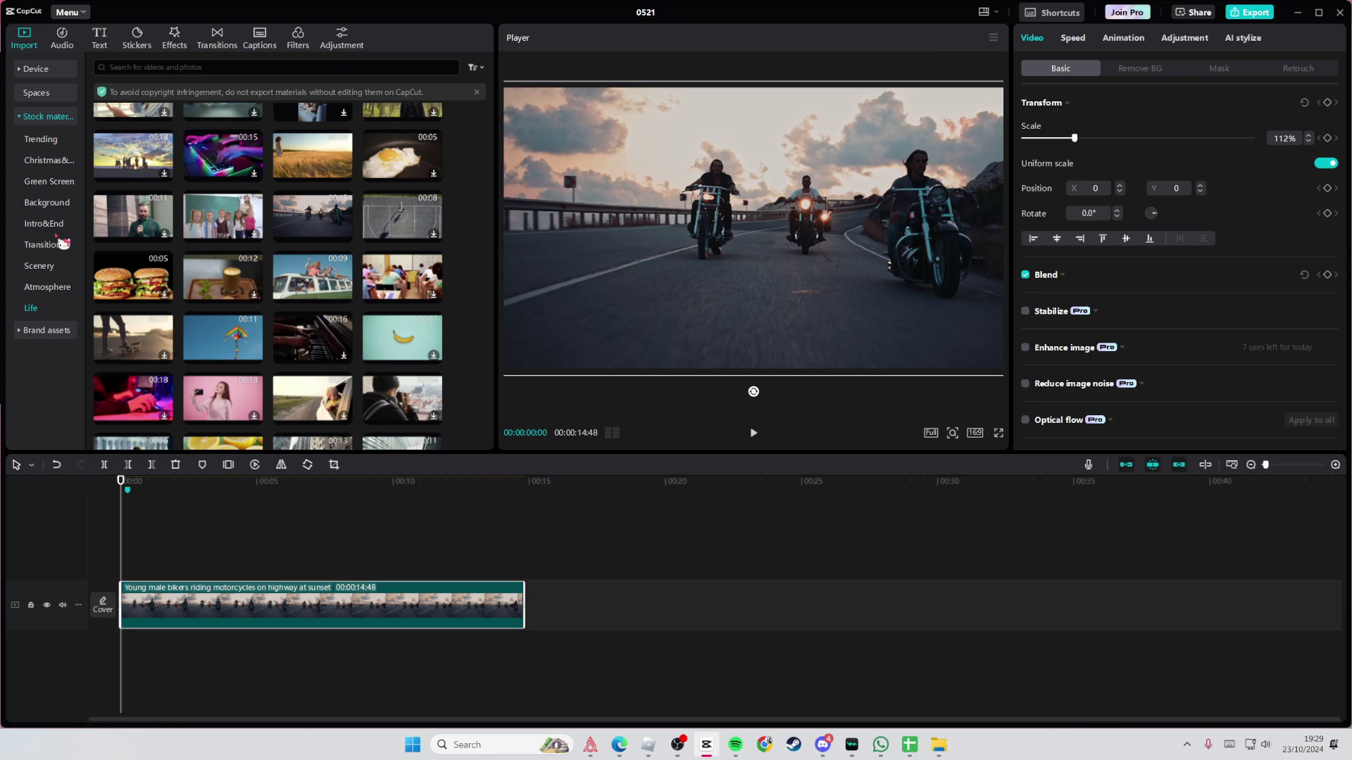
Step: Place the Background neon blue squares clip above the biker track and expand its Blend settings
left_click(48, 201)
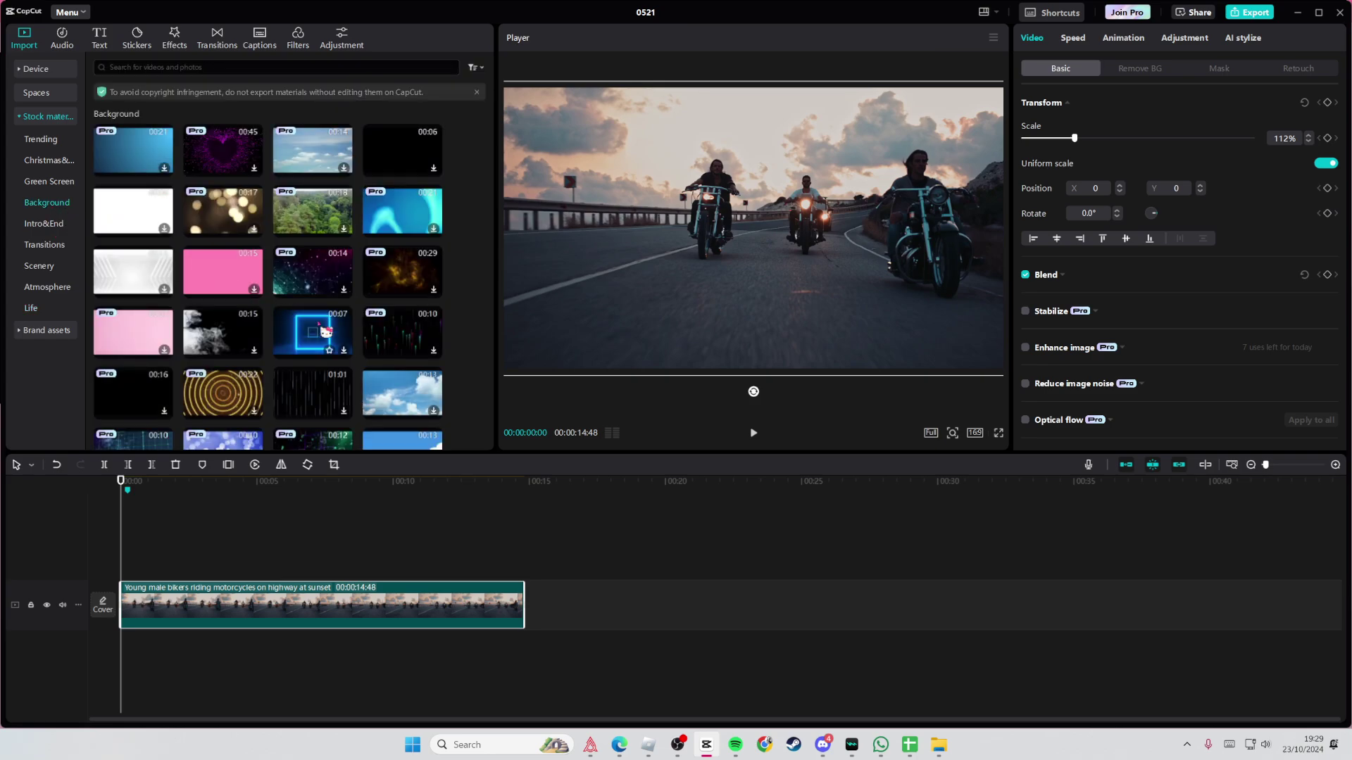
left_click_drag(314, 333, 180, 548)
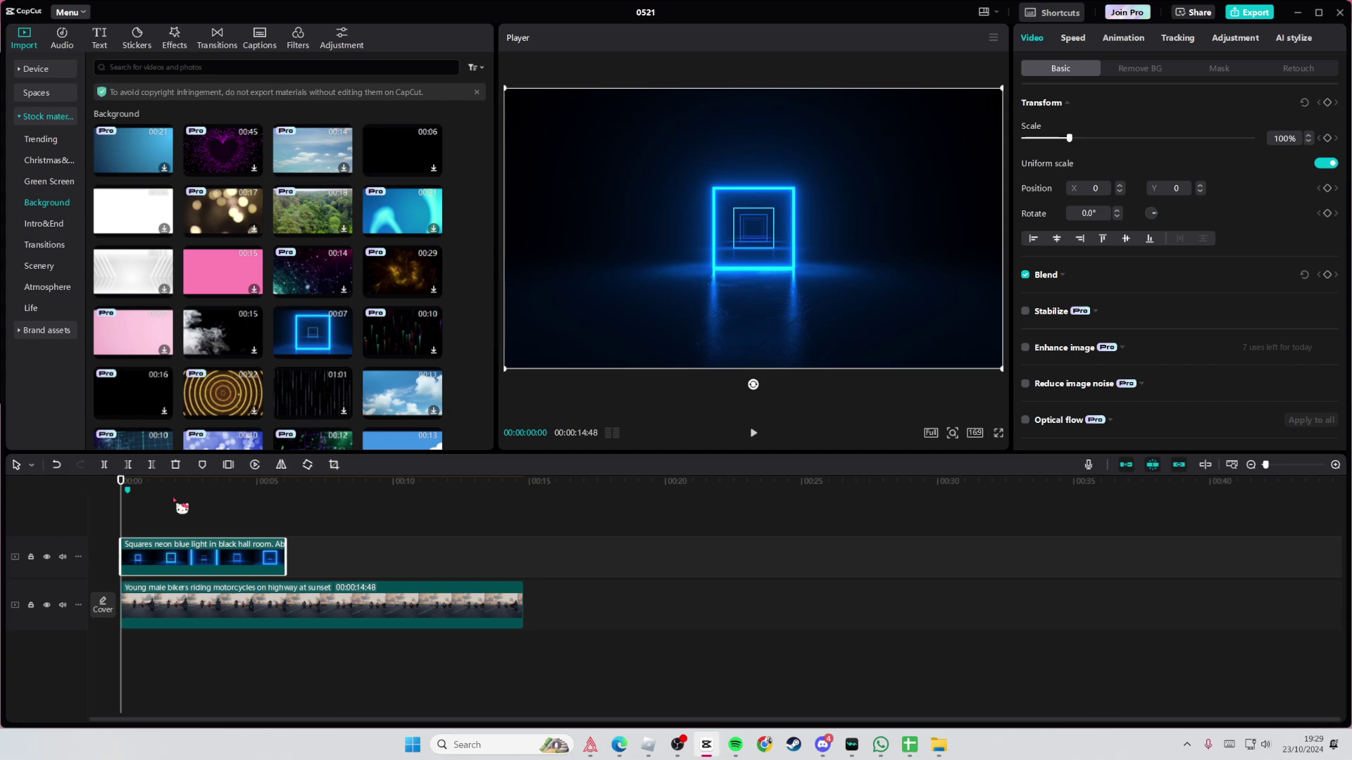
left_click(1063, 275)
mouse_move(1253, 336)
left_mouse_down()
mouse_move(1085, 336)
mouse_move(1257, 336)
left_mouse_up()
Step: Try Brighten and Screen blend modes on the neon square and move it lower in the frame
left_click(1113, 301)
left_click(1113, 333)
left_click(1106, 304)
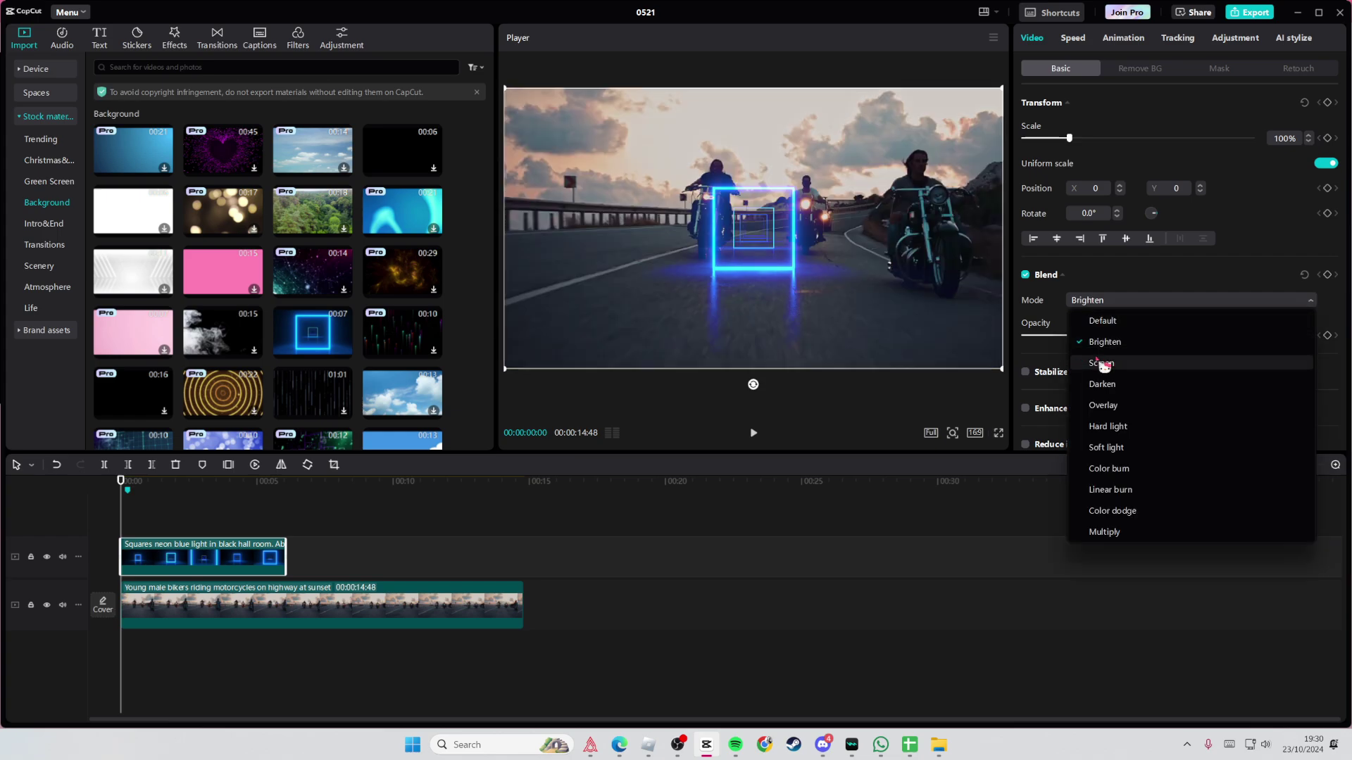
left_click(1102, 365)
left_click_drag(749, 255, 753, 281)
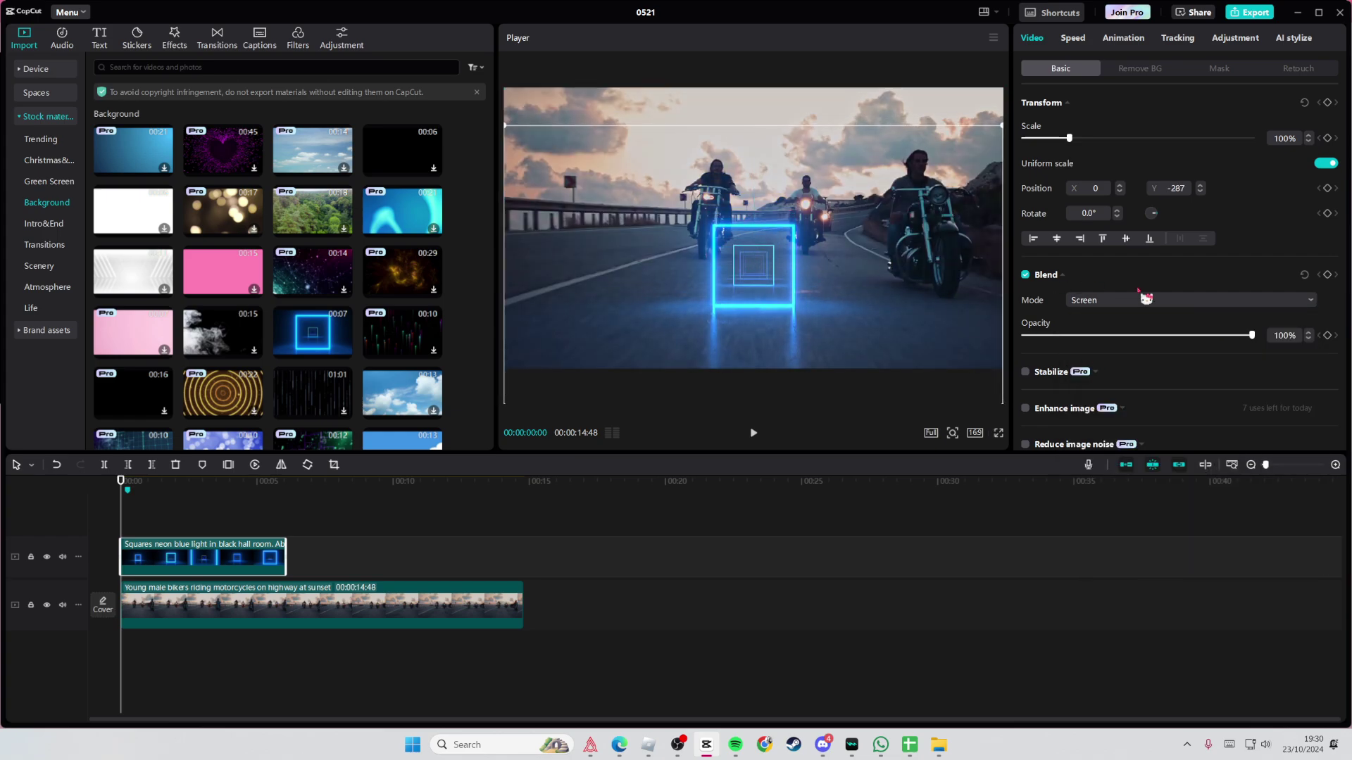
Step: After testing Color burn and Linear burn, choose Color dodge, scale to 157%, and lower opacity to about 71%
left_click(1136, 307)
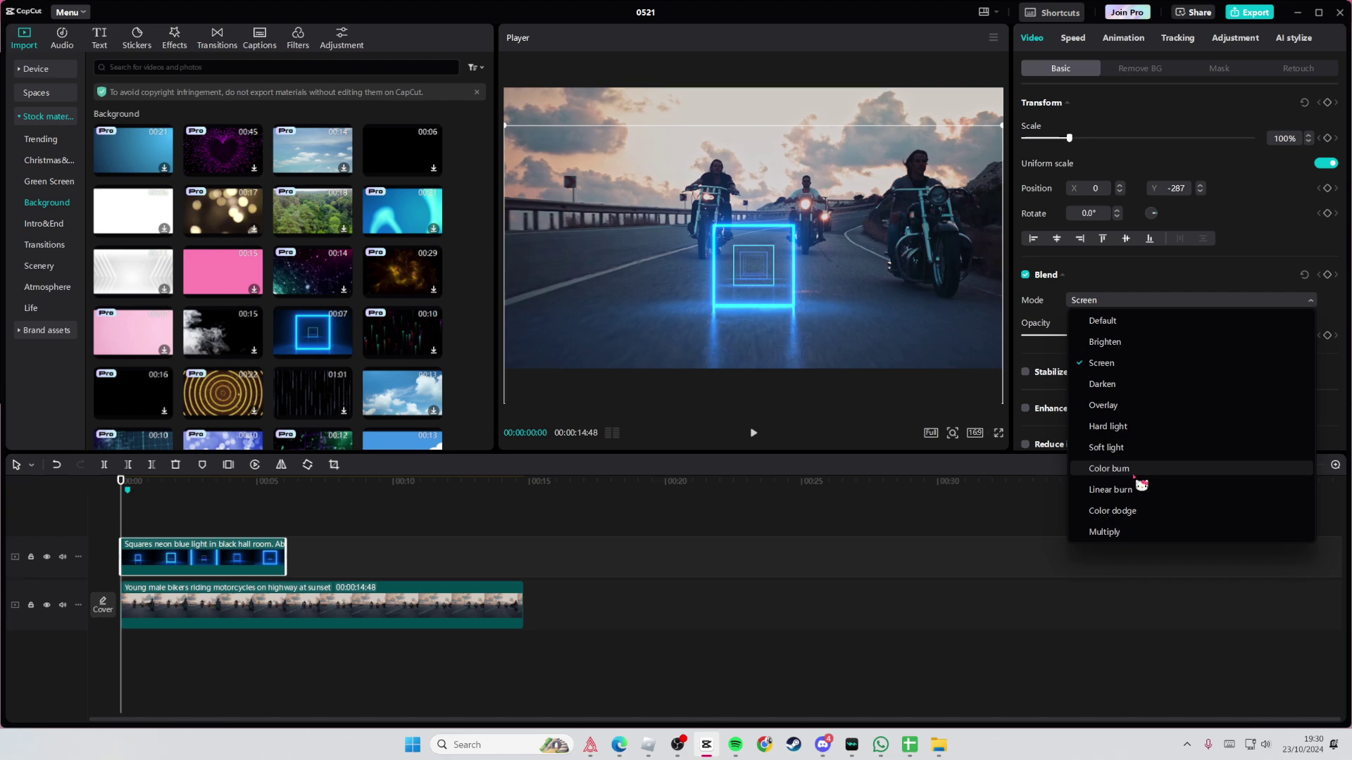
left_click(1147, 468)
left_click(1125, 301)
left_click(1139, 494)
left_click(1109, 305)
left_click(1134, 511)
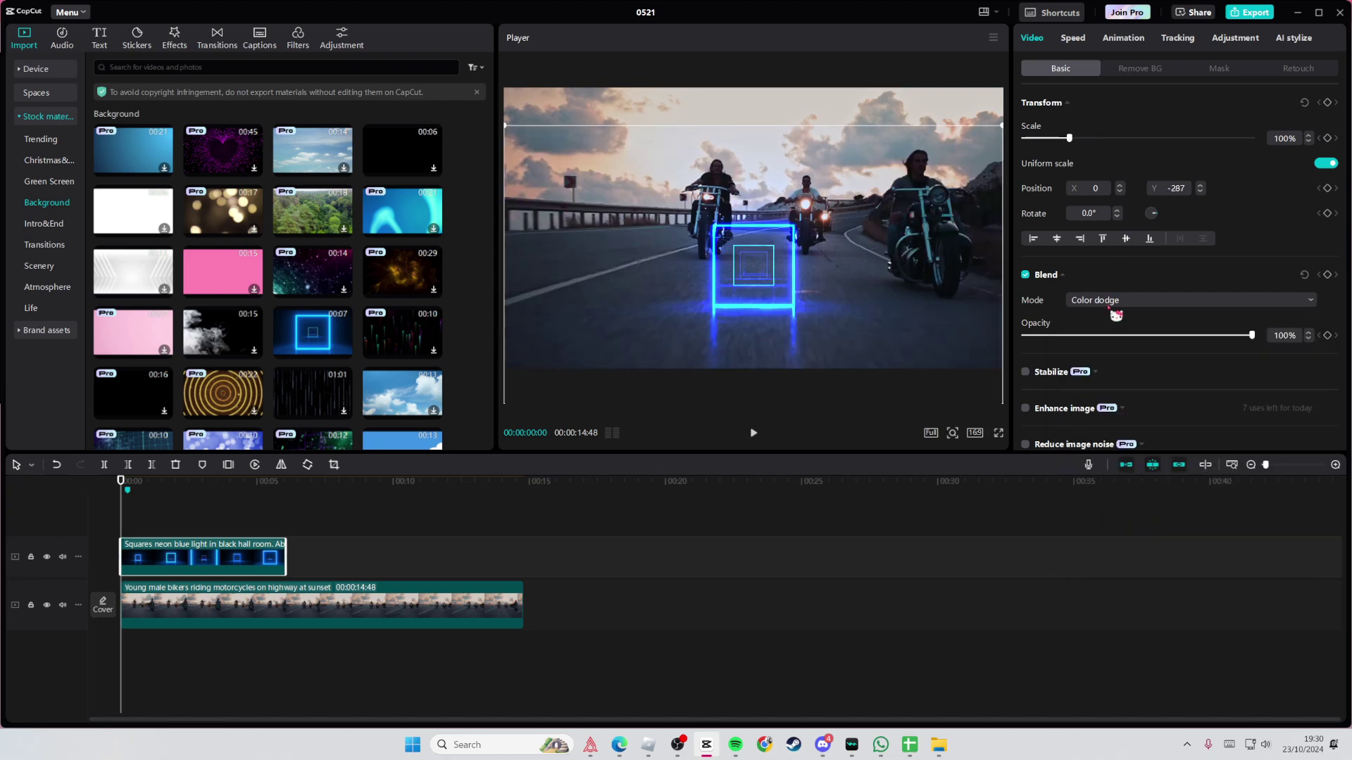
left_click_drag(1067, 139, 1094, 138)
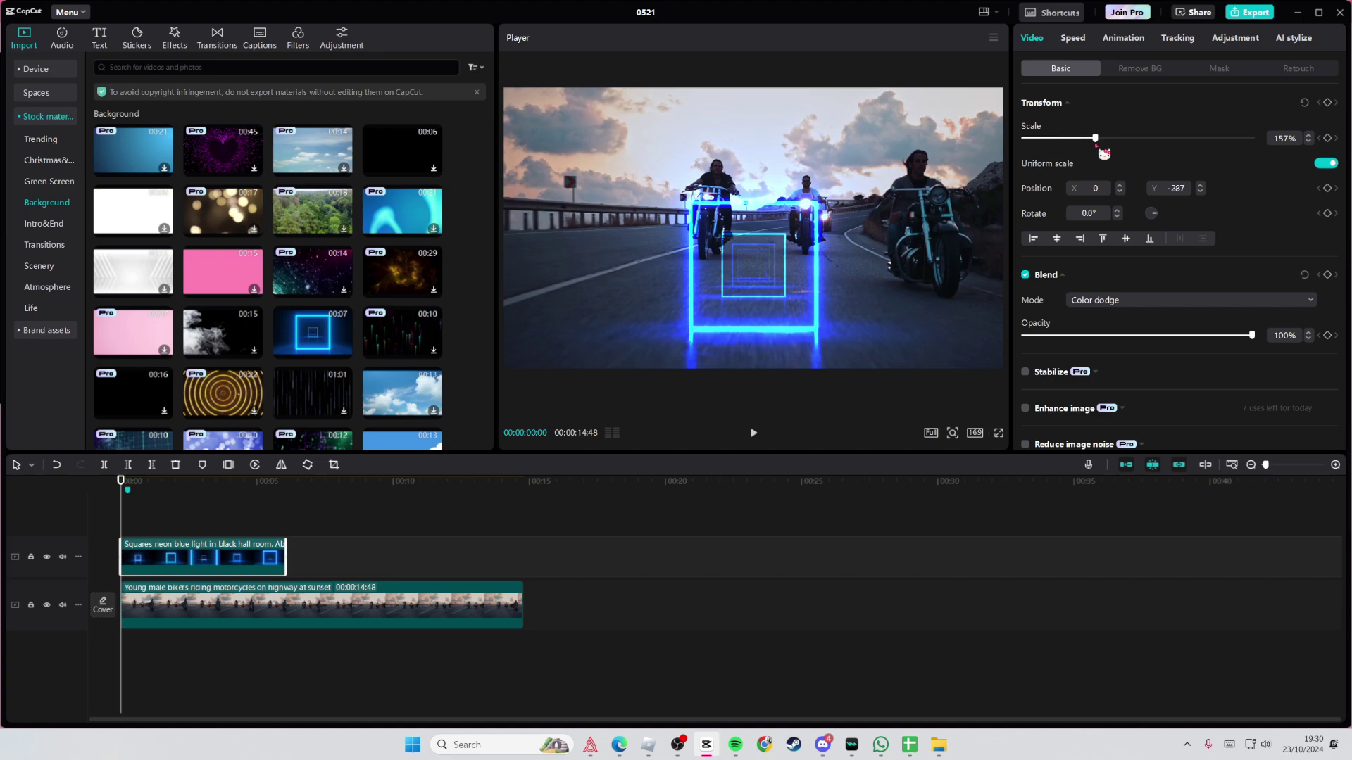
left_click_drag(1128, 335, 1253, 334)
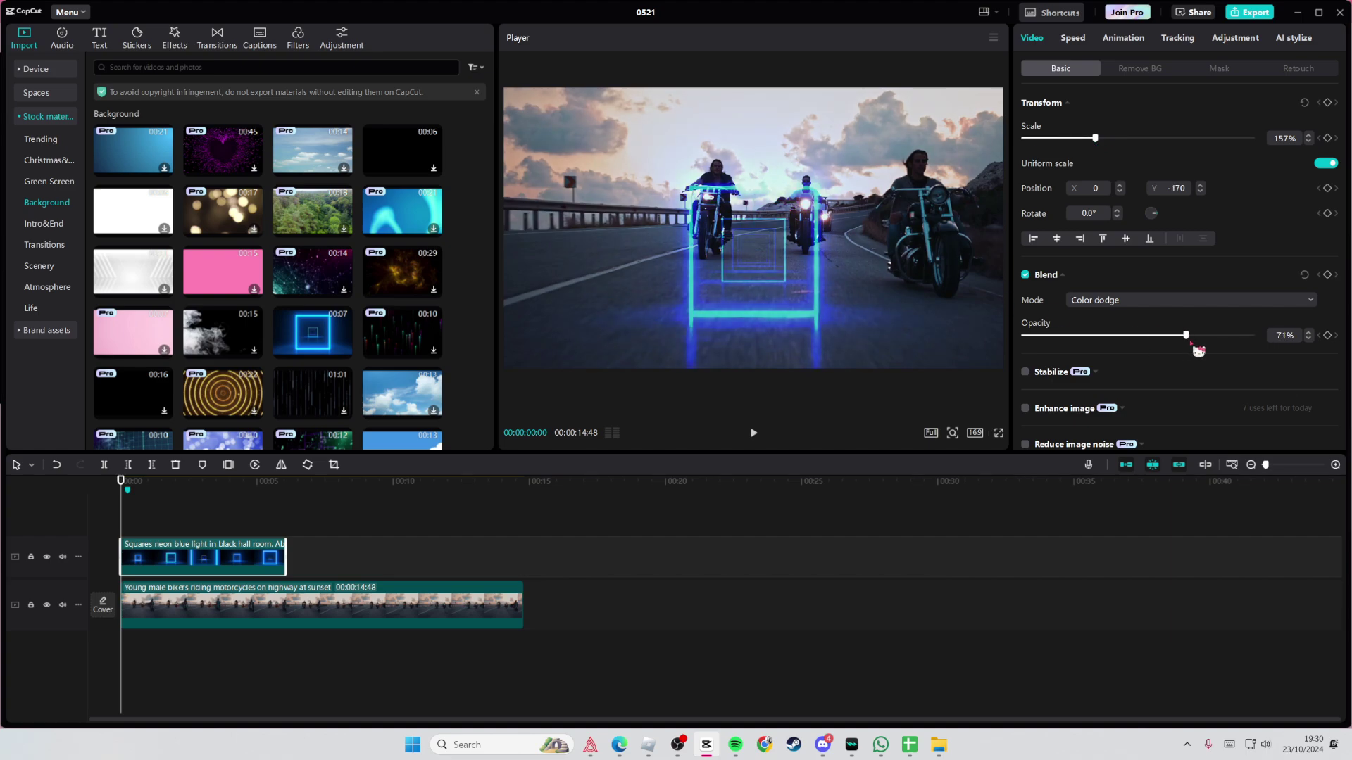
left_click(198, 523)
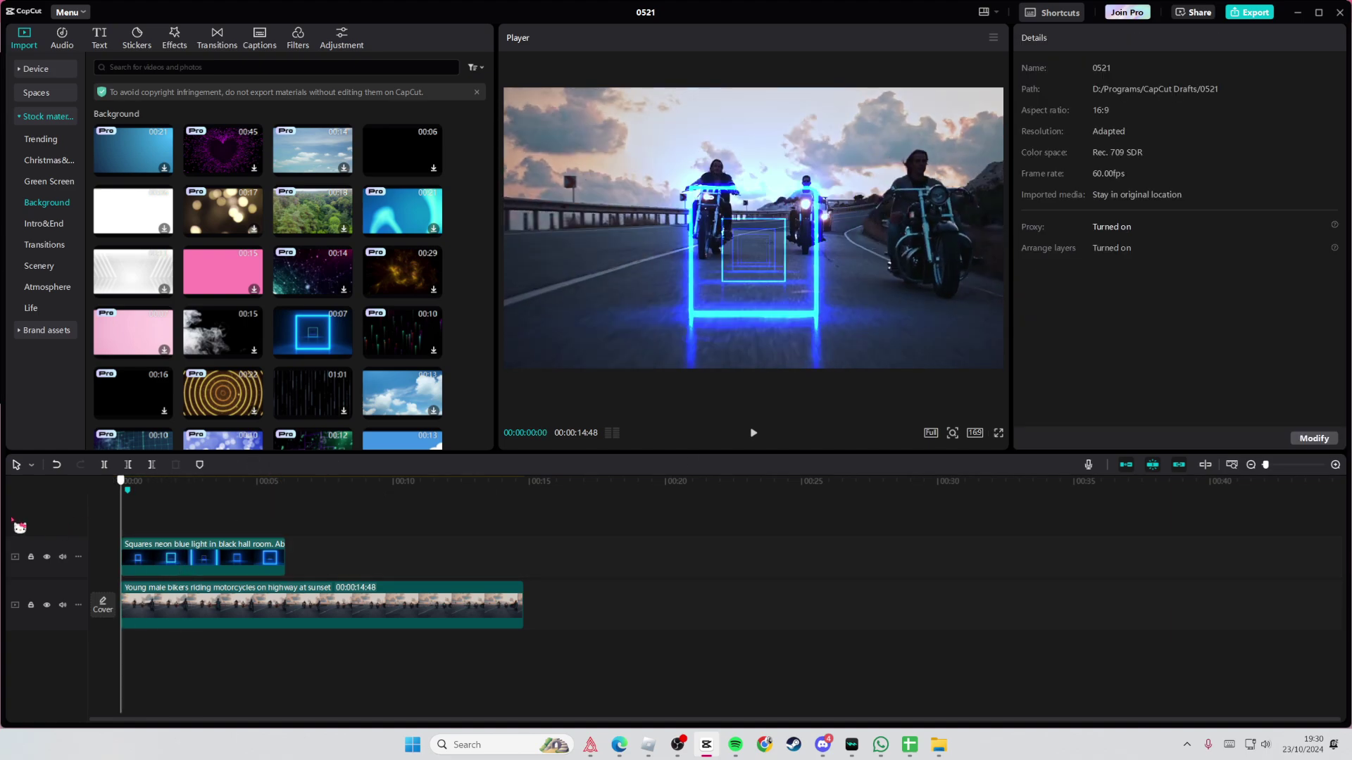
key("space")
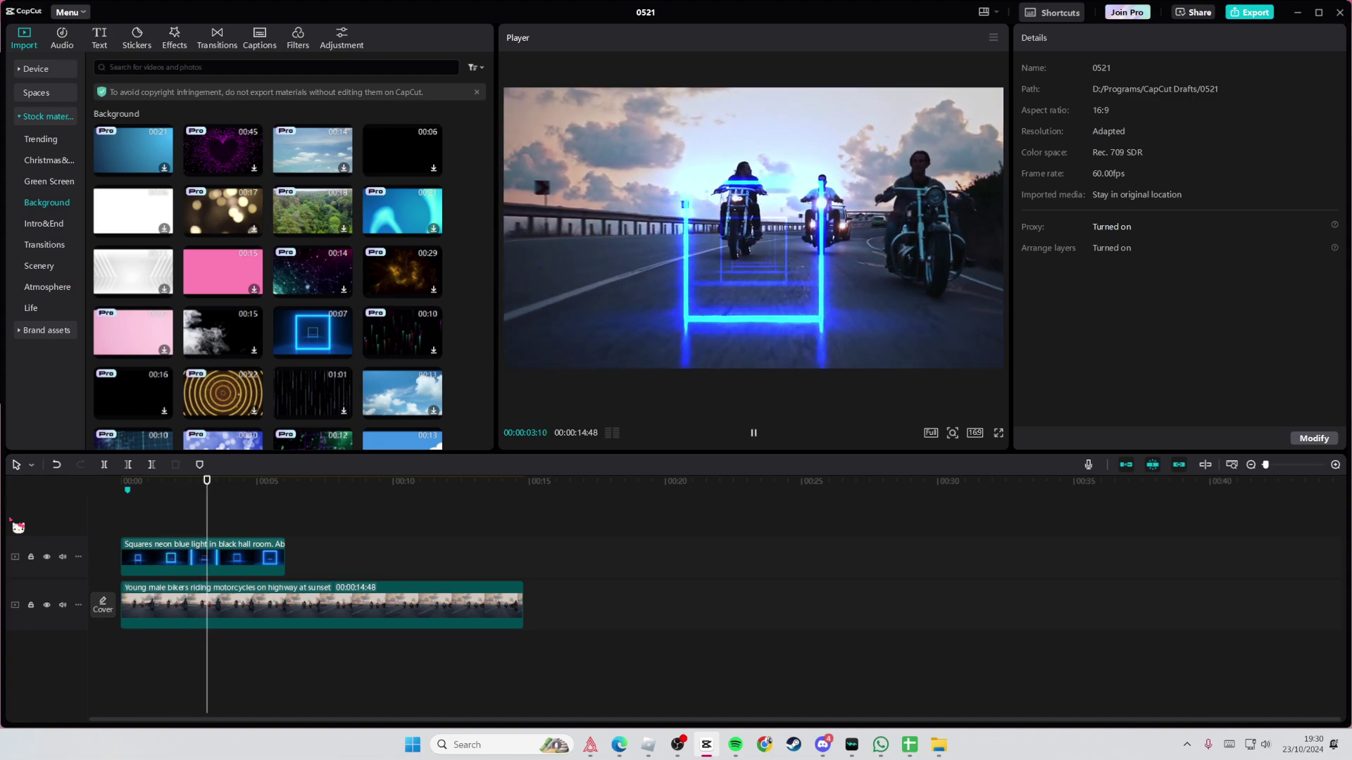
key("space")
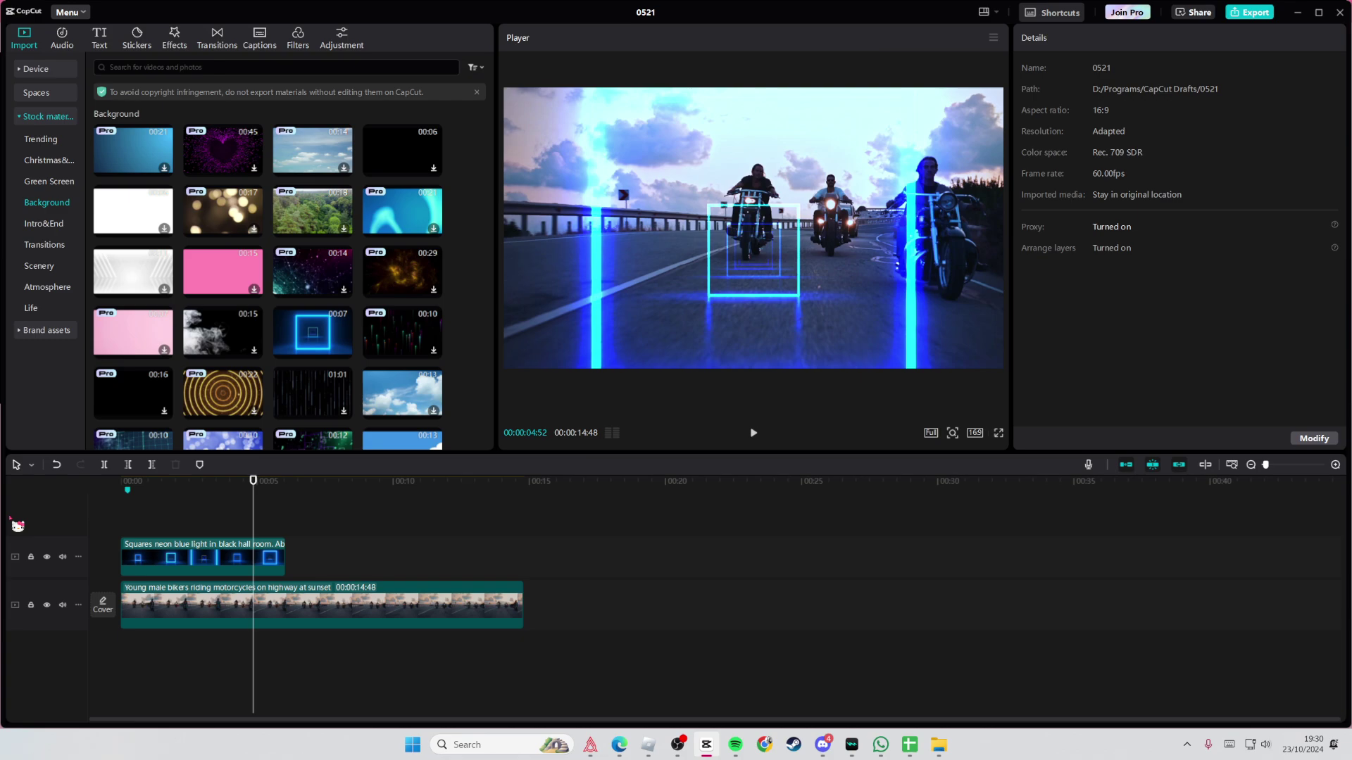
key("space")
key("space")
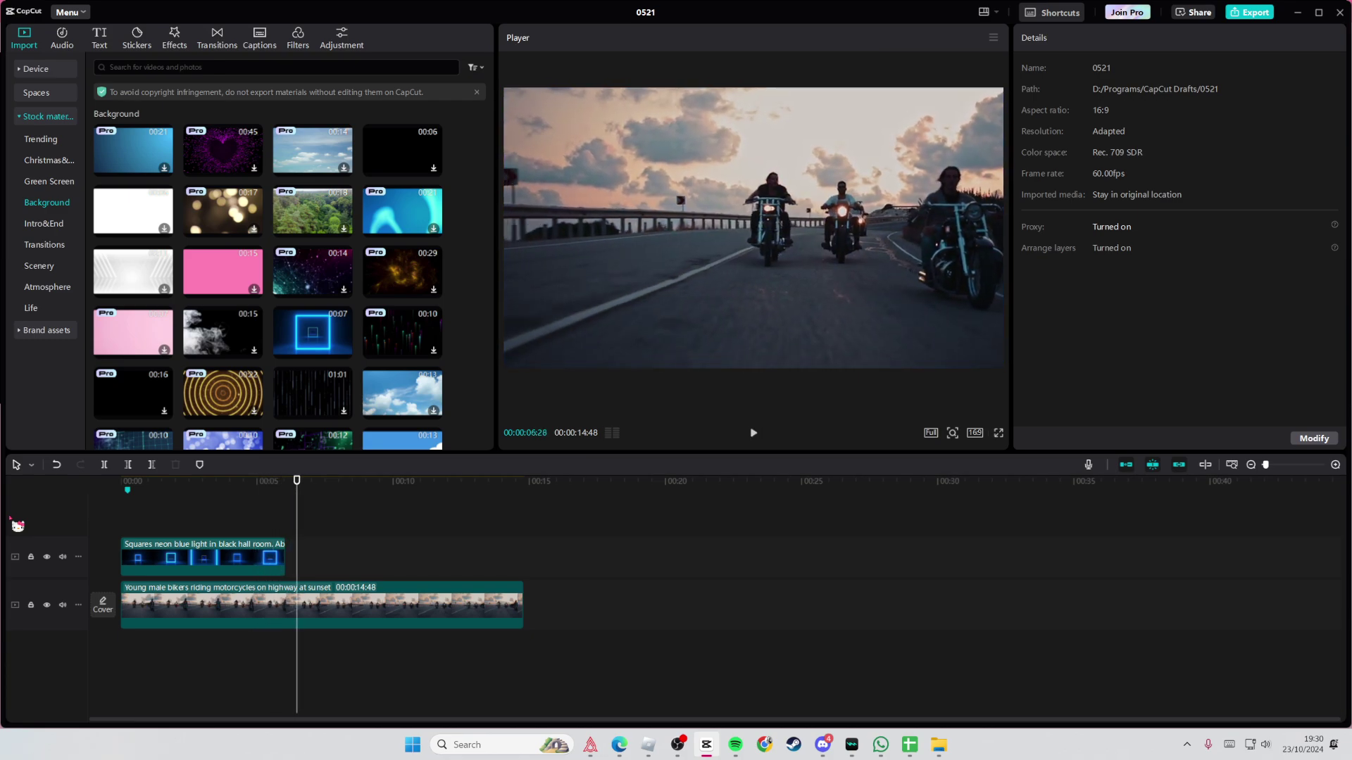